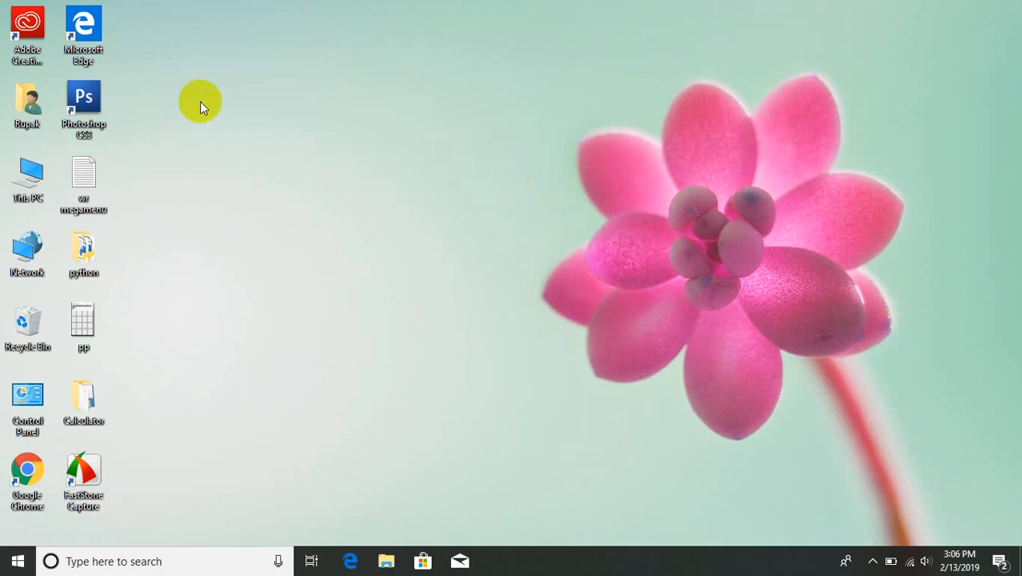
Step: Launch Photoshop CS3 from the desktop and bring its window to the front
{"action": "left_click", "coordinate": [95, 98]}
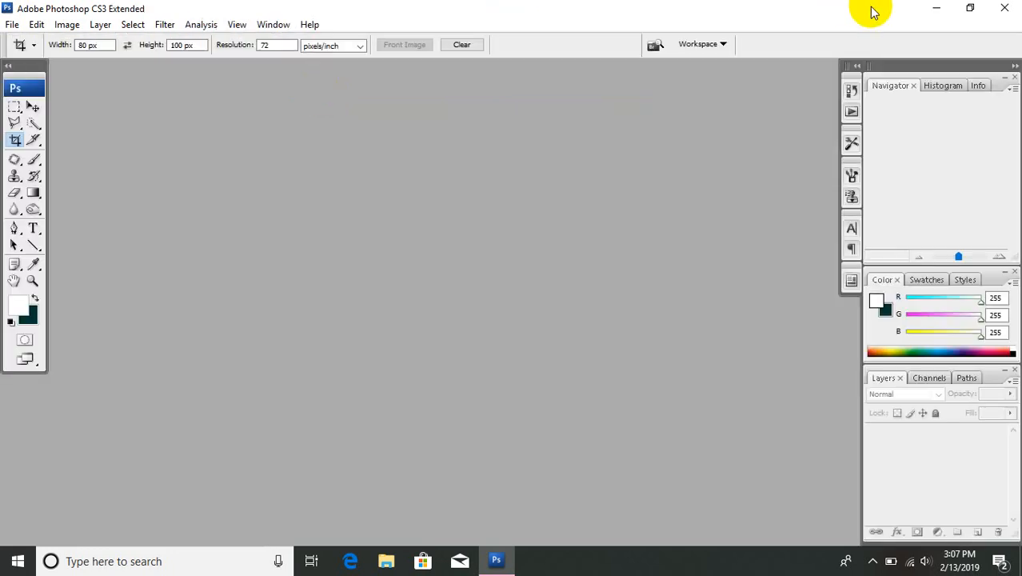
{"action": "left_click", "coordinate": [941, 9]}
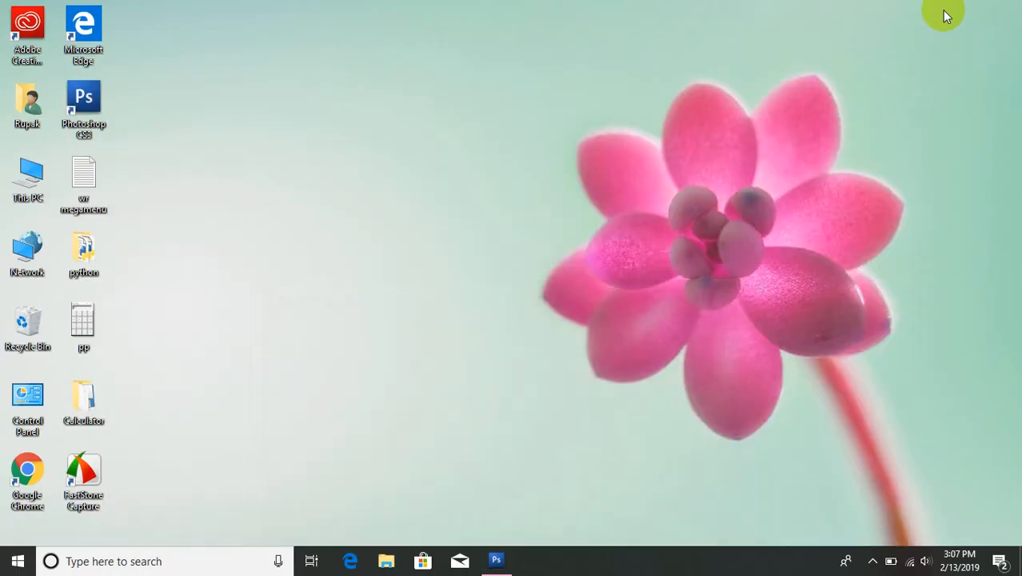
{"action": "left_click", "coordinate": [497, 561]}
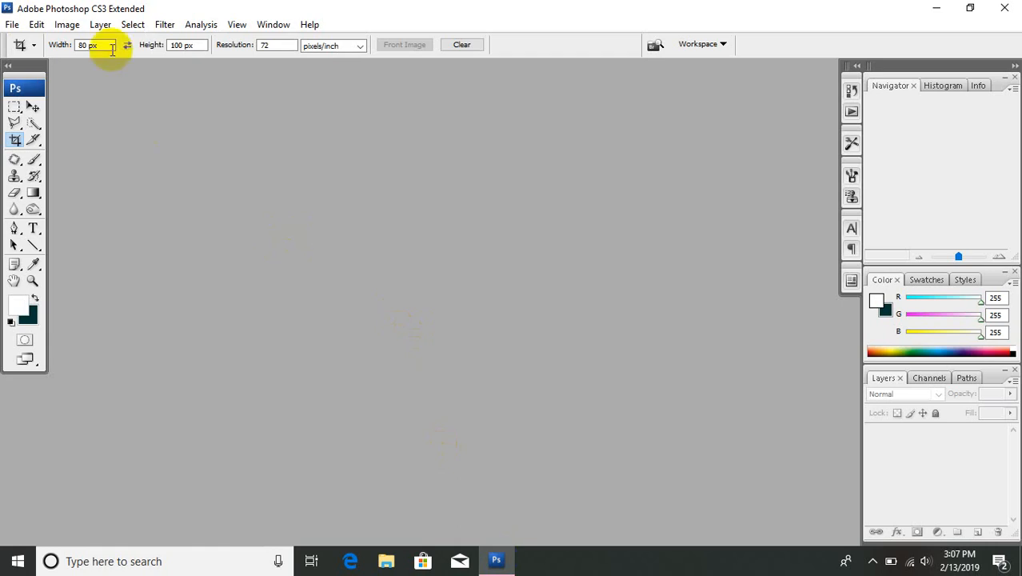
Step: Open the image 20171206_072518(1) from the Jungle Safari Nepal folder on Local Disk (E:)
{"action": "left_click", "coordinate": [11, 24]}
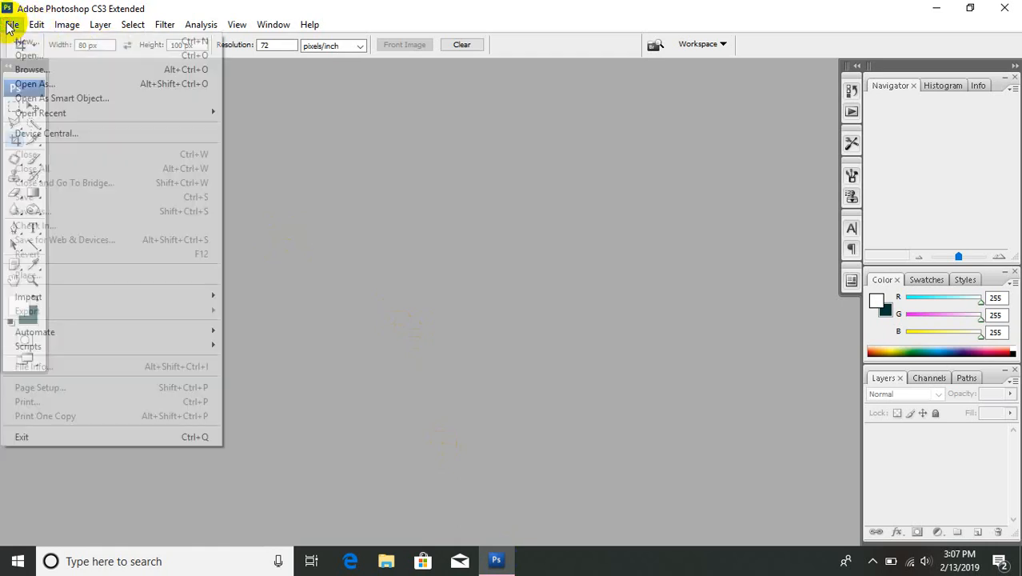
{"action": "mouse_move", "coordinate": [71, 116]}
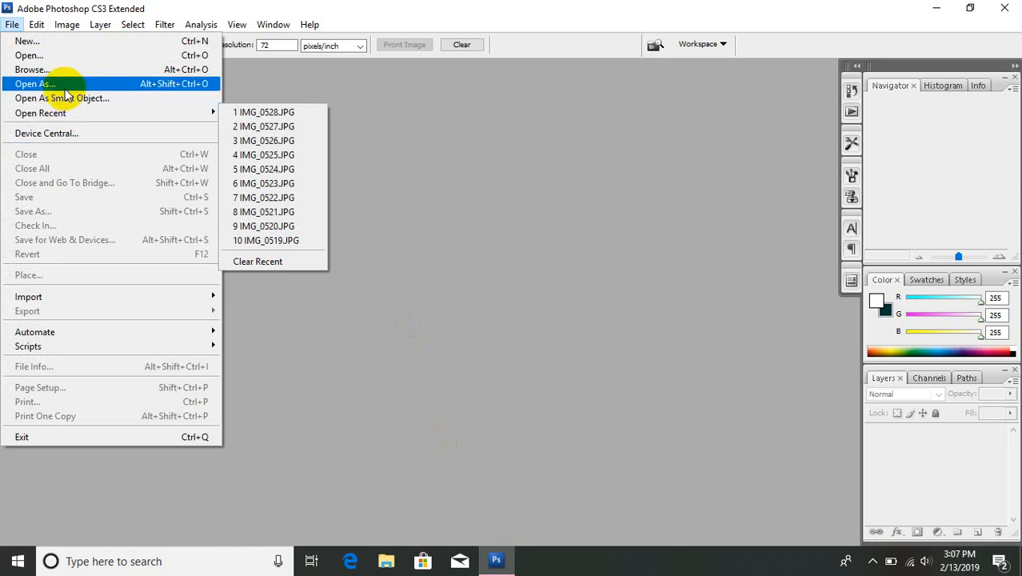
{"action": "left_click", "coordinate": [50, 58]}
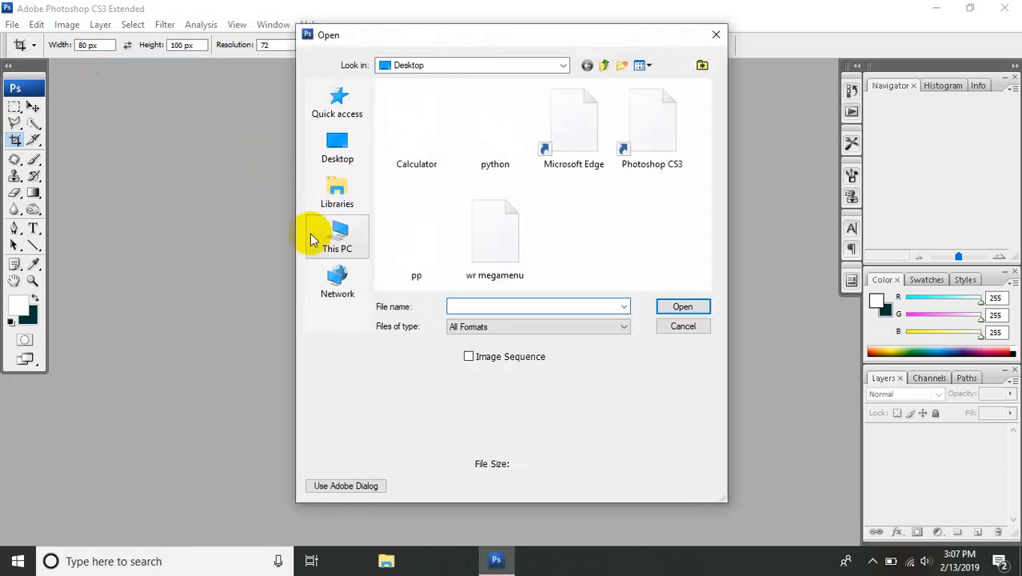
{"action": "left_click", "coordinate": [456, 66]}
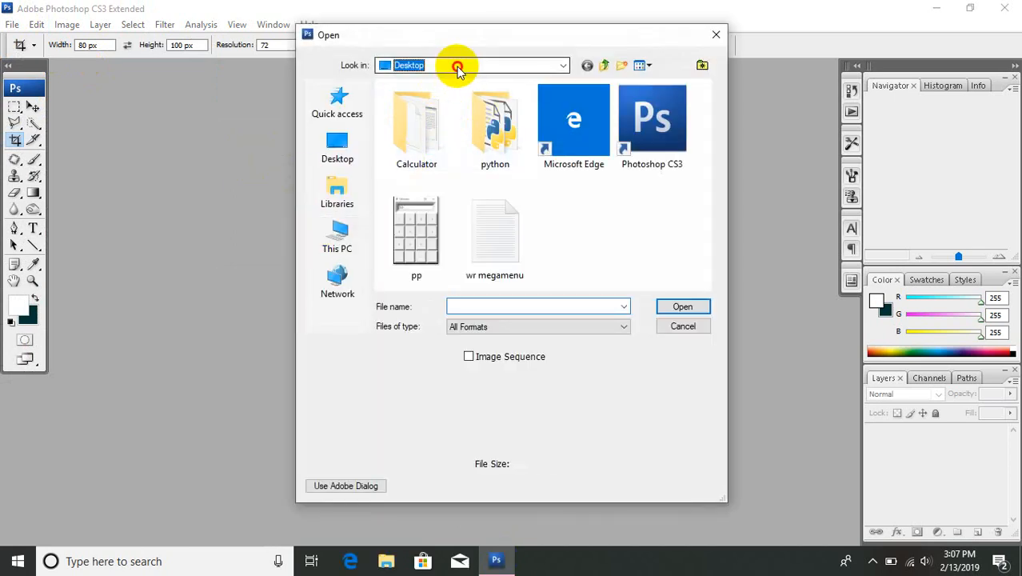
{"action": "left_click", "coordinate": [456, 67]}
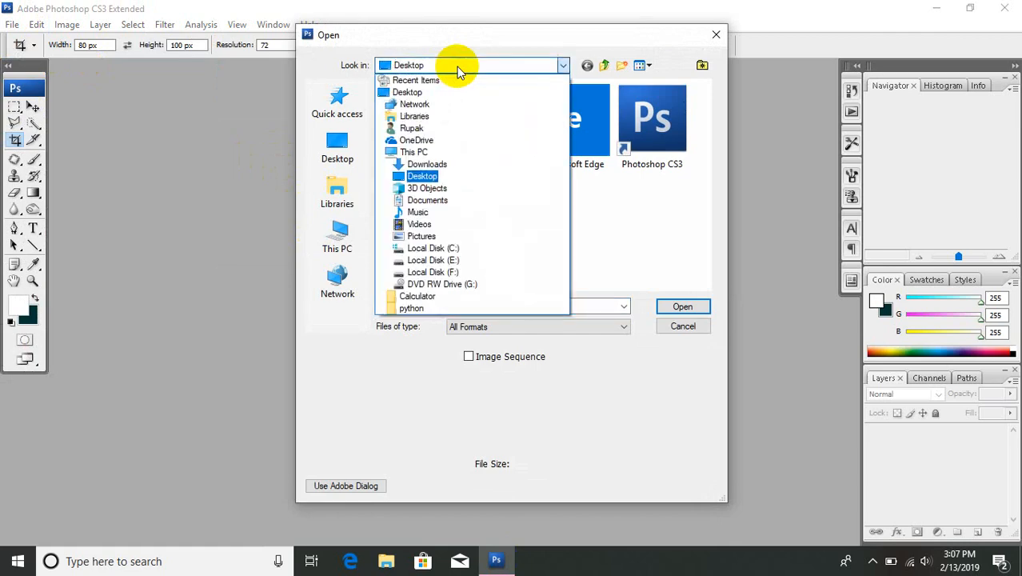
{"action": "left_click", "coordinate": [417, 262]}
{"action": "double_click", "coordinate": [410, 176]}
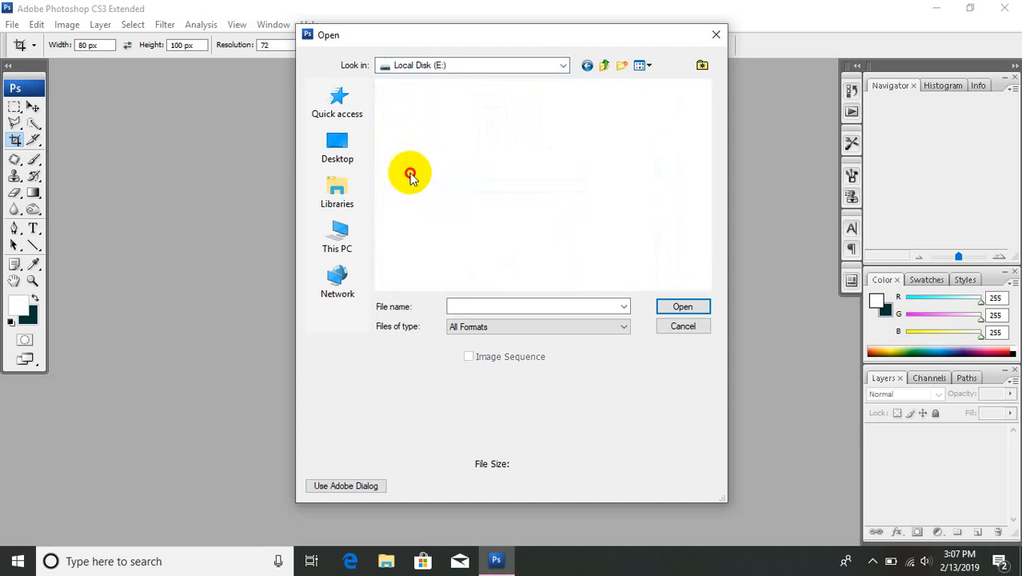
{"action": "left_click", "coordinate": [567, 141]}
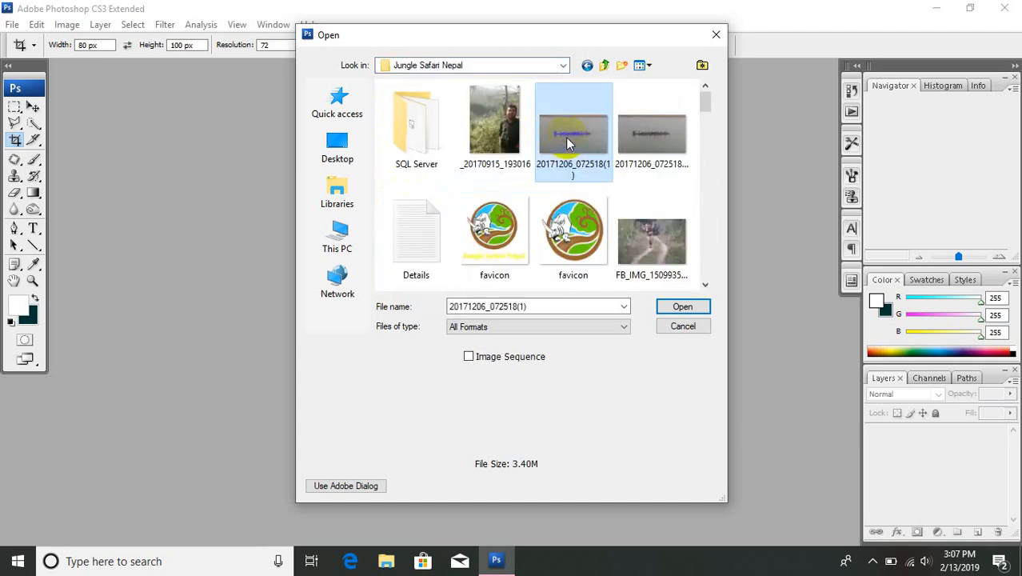
{"action": "double_click", "coordinate": [565, 141]}
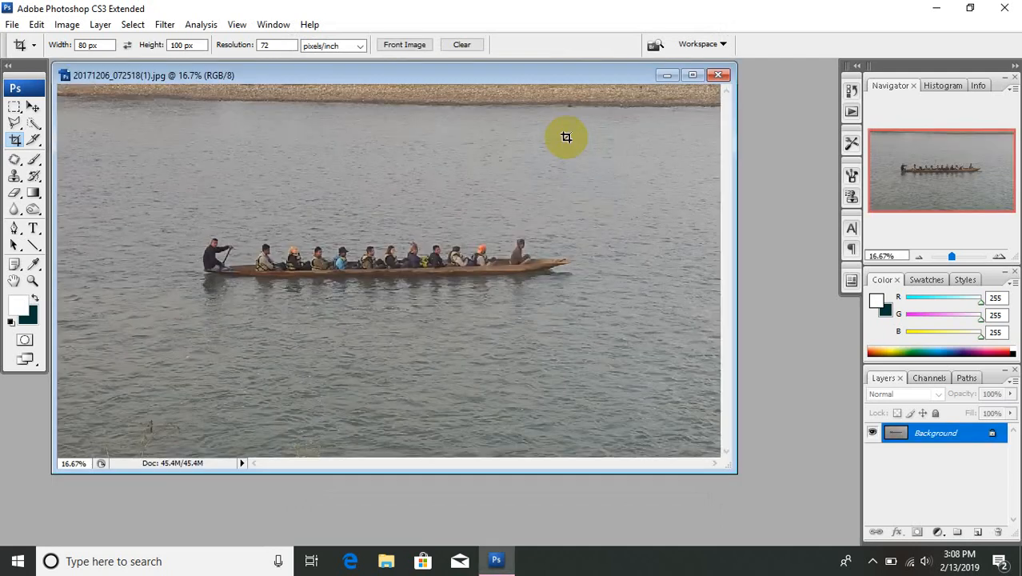
Step: Cycle through the screen modes and show the boat photo in maximized screen mode
{"action": "key", "text": "f"}
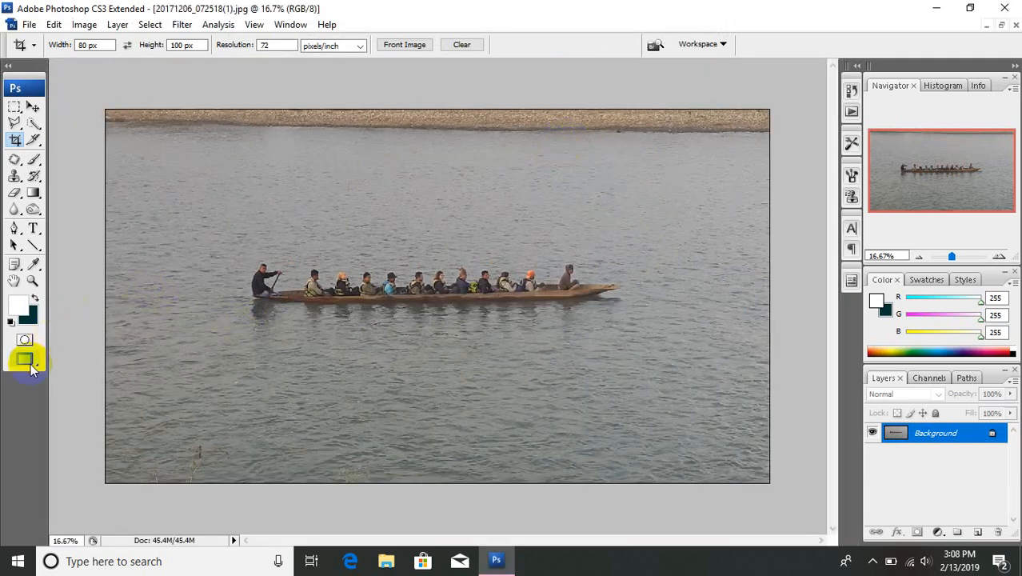
{"action": "key", "text": "f"}
{"action": "key", "text": "f"}
{"action": "key", "text": "f"}
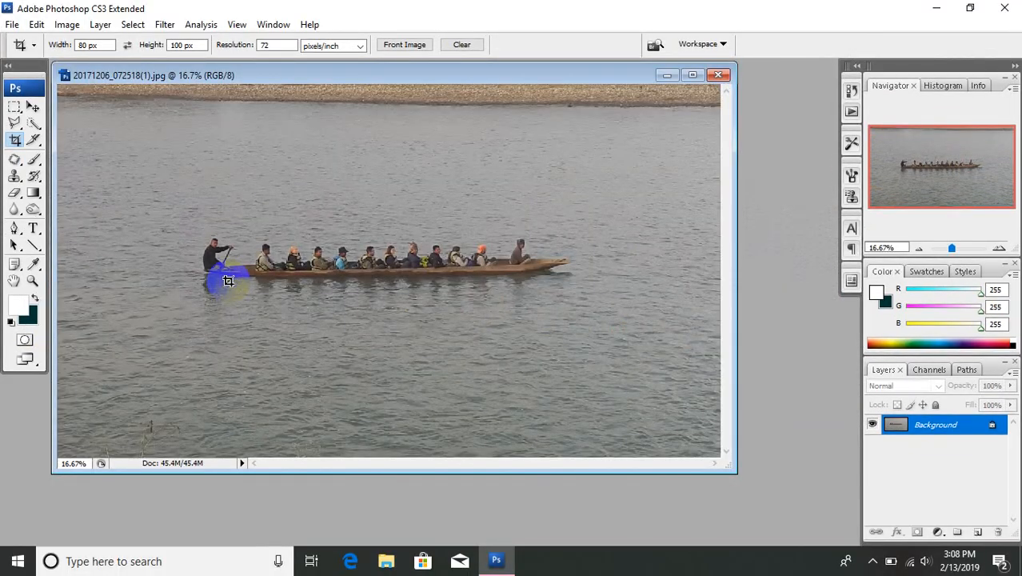
{"action": "key", "text": "f"}
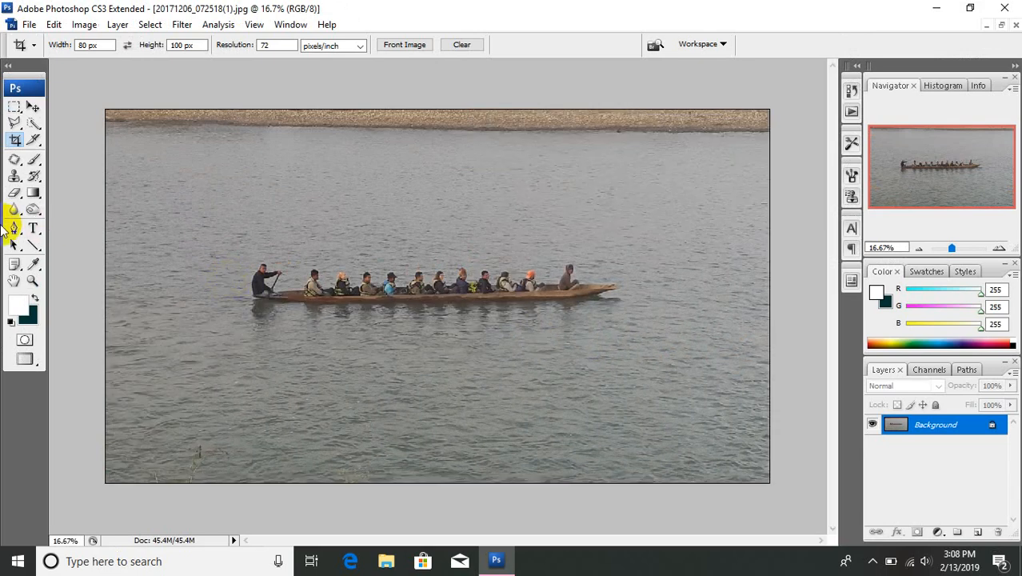
Step: Draw a thin rectangle shape with the Rectangle tool across the full width of the photo's bottom edge
{"action": "left_click", "coordinate": [33, 246]}
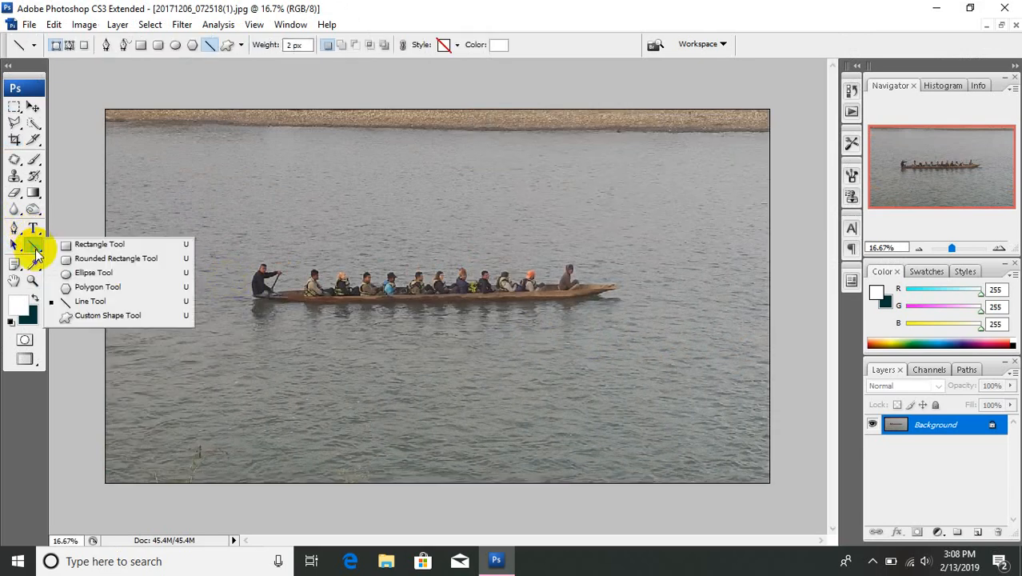
{"action": "left_click", "coordinate": [83, 246]}
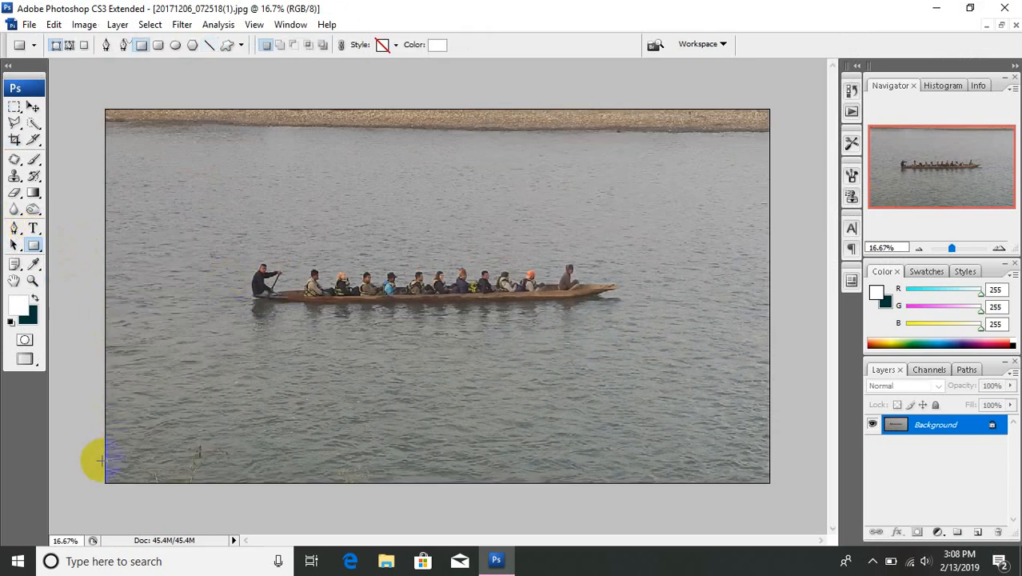
{"action": "left_click_drag", "start_coordinate": [95, 450], "coordinate": [782, 488]}
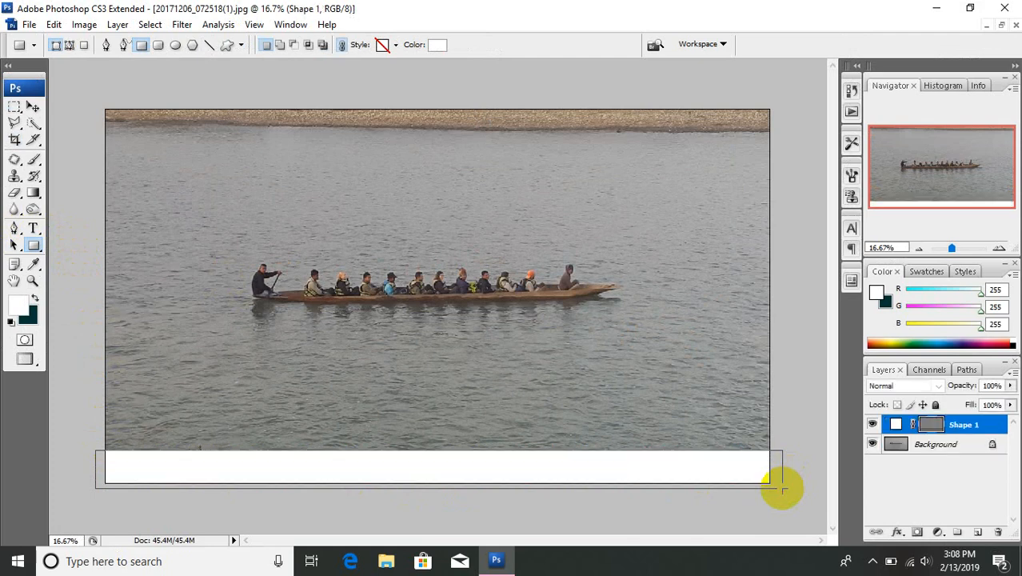
Step: Set the rectangle's fill color to dark gray 333333 and merge the visible layers
{"action": "left_click", "coordinate": [438, 45]}
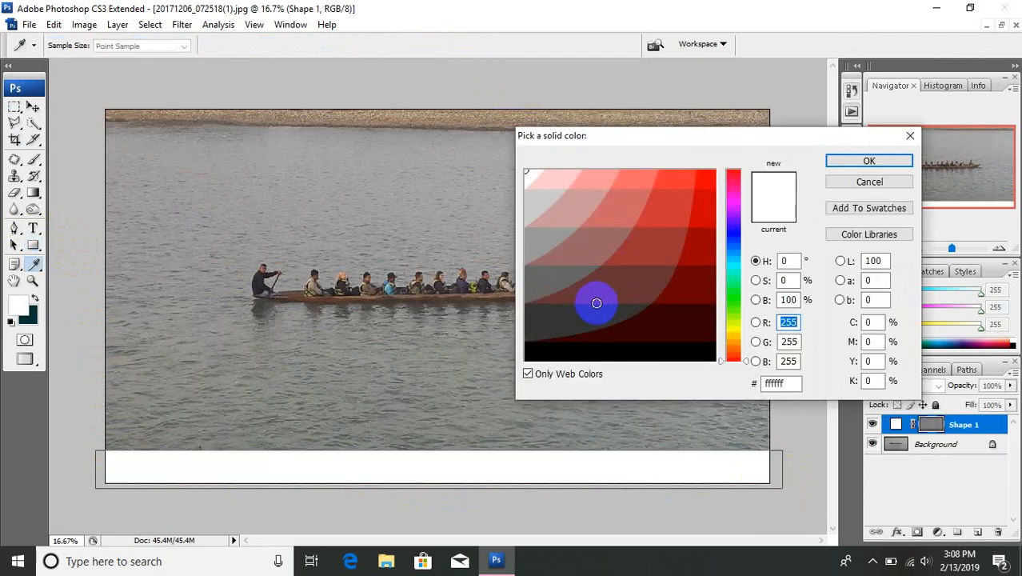
{"action": "left_click", "coordinate": [587, 319]}
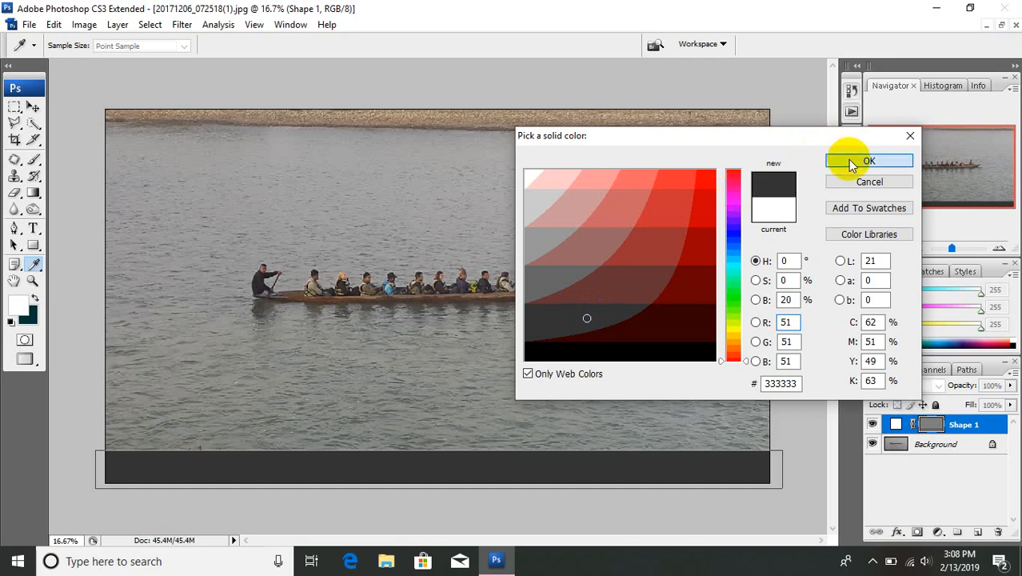
{"action": "left_click", "coordinate": [852, 162]}
{"action": "left_click", "coordinate": [118, 25]}
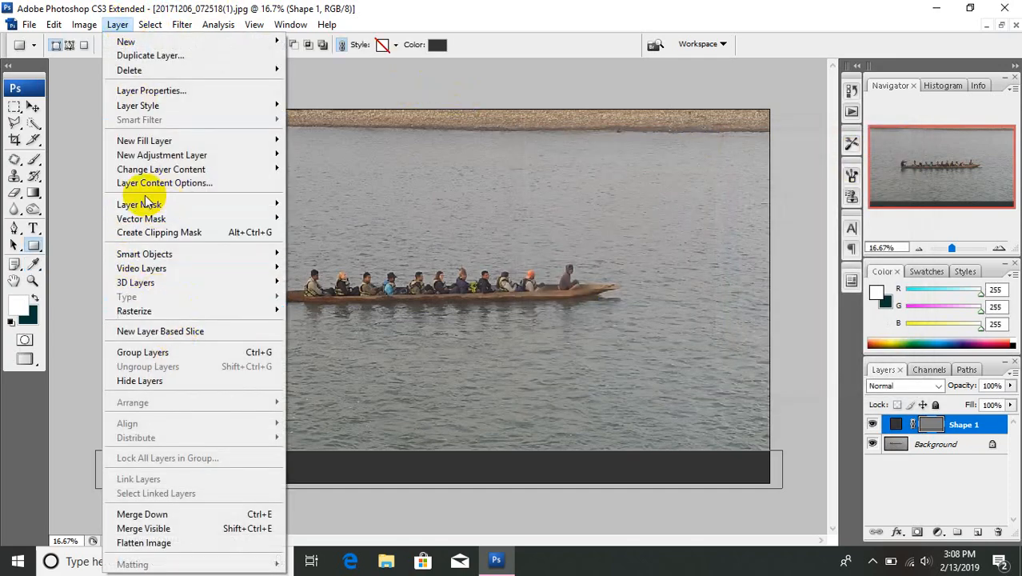
{"action": "left_click", "coordinate": [144, 529]}
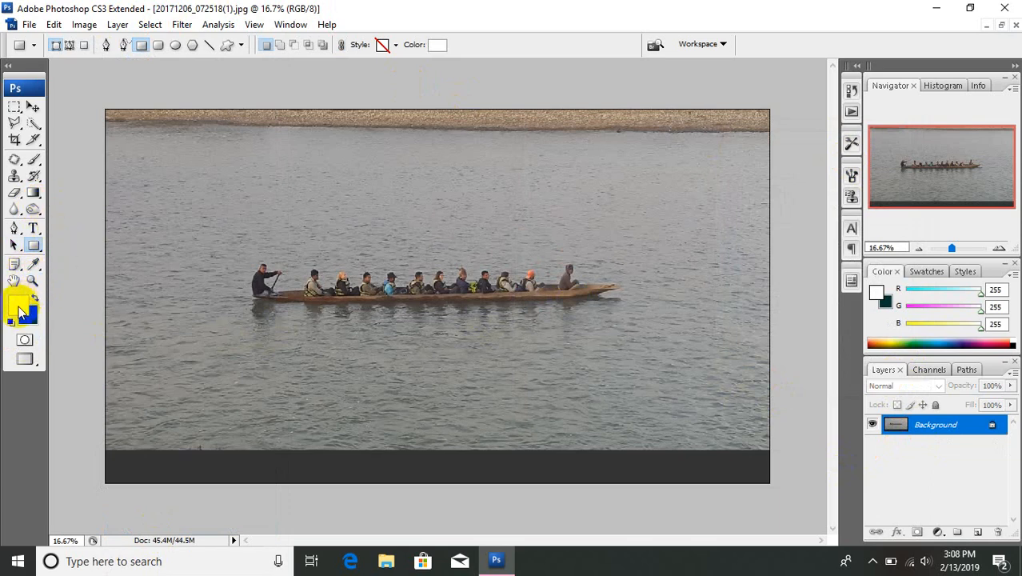
Step: Reset the colors to default black and white and draw a small car custom shape at the dark strip's left end, mostly outside the canvas
{"action": "left_click", "coordinate": [11, 320]}
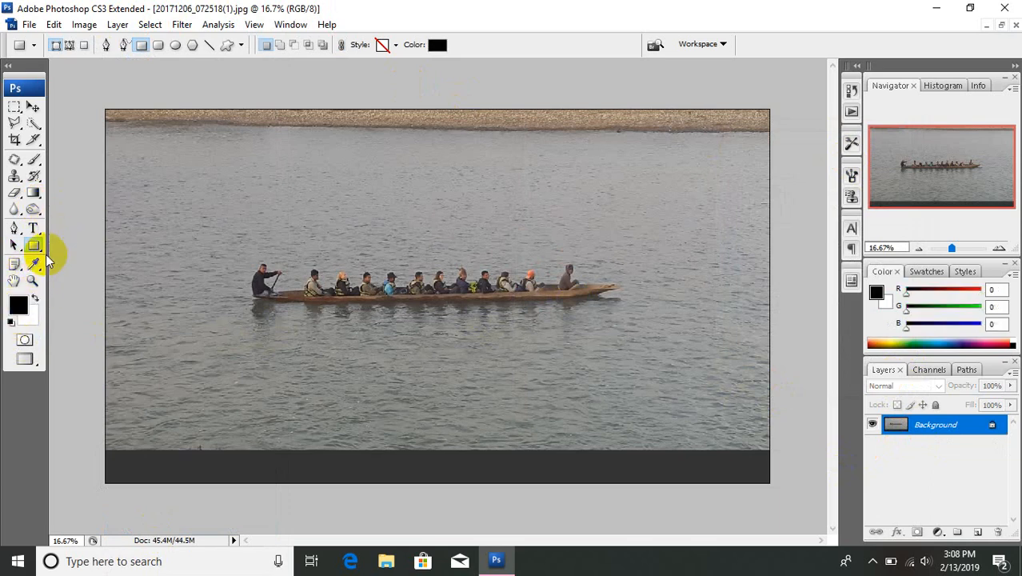
{"action": "right_click", "coordinate": [35, 248]}
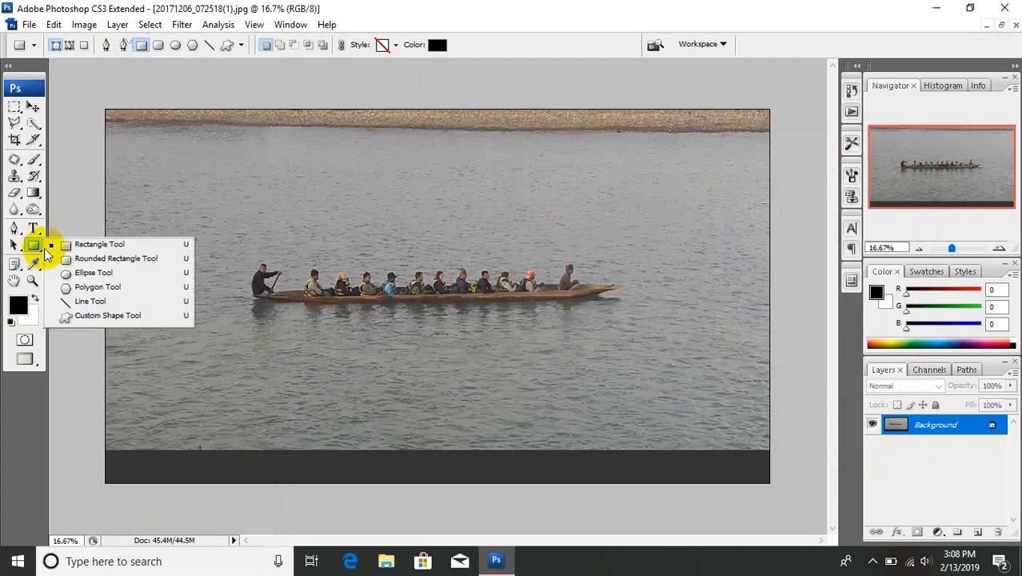
{"action": "left_click", "coordinate": [85, 315]}
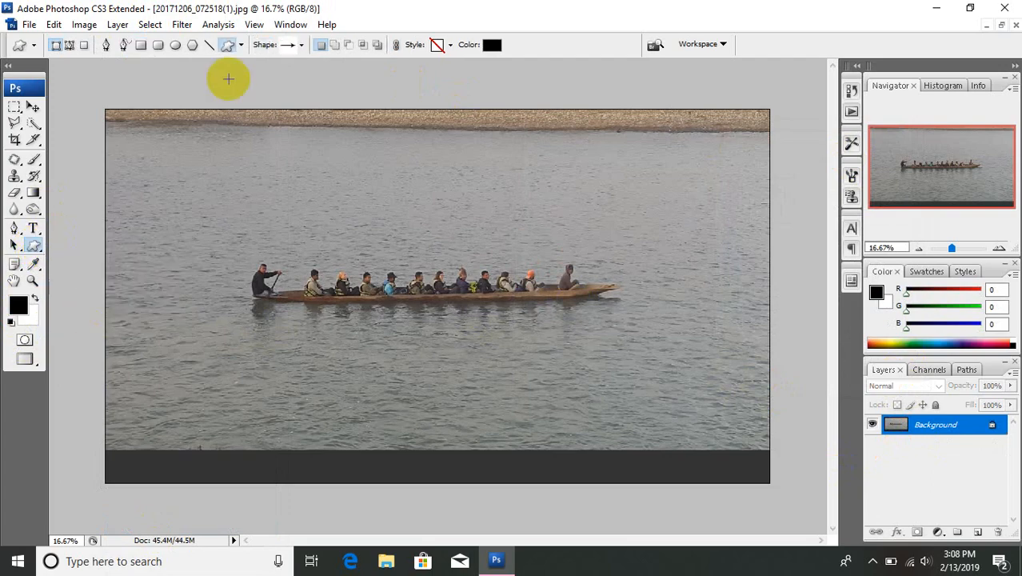
{"action": "left_click", "coordinate": [301, 44]}
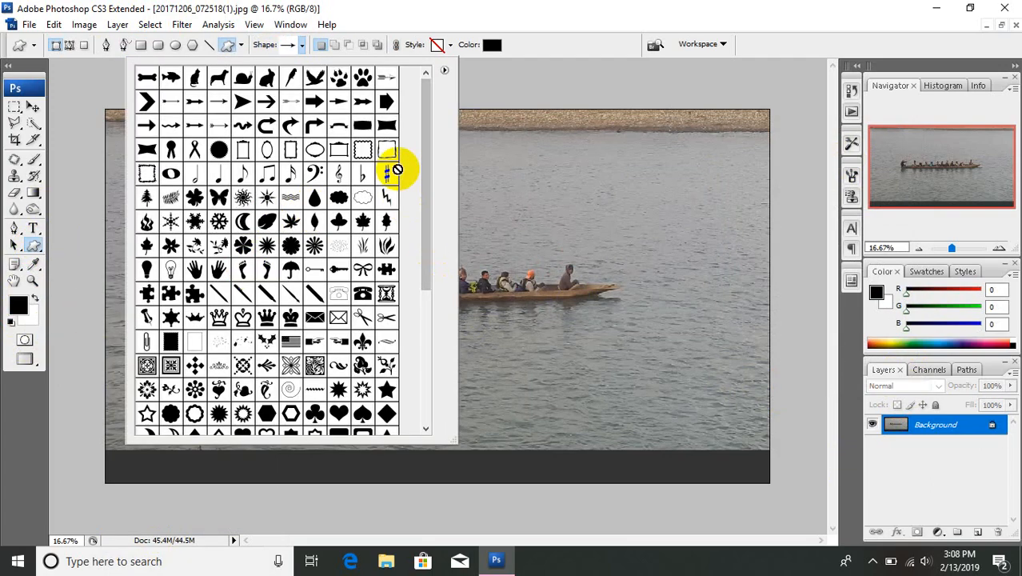
{"action": "left_click", "coordinate": [446, 71]}
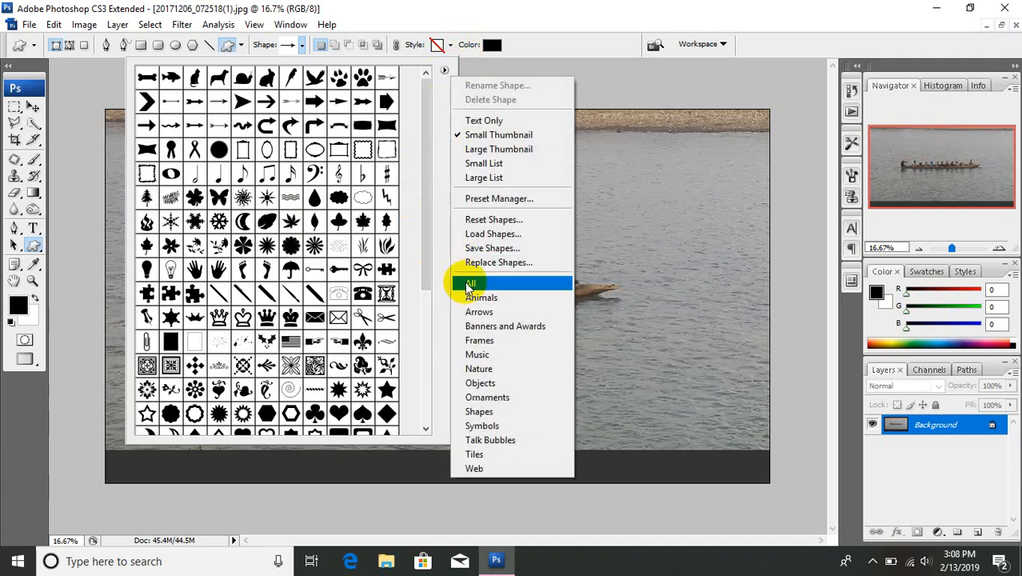
{"action": "left_click", "coordinate": [436, 184]}
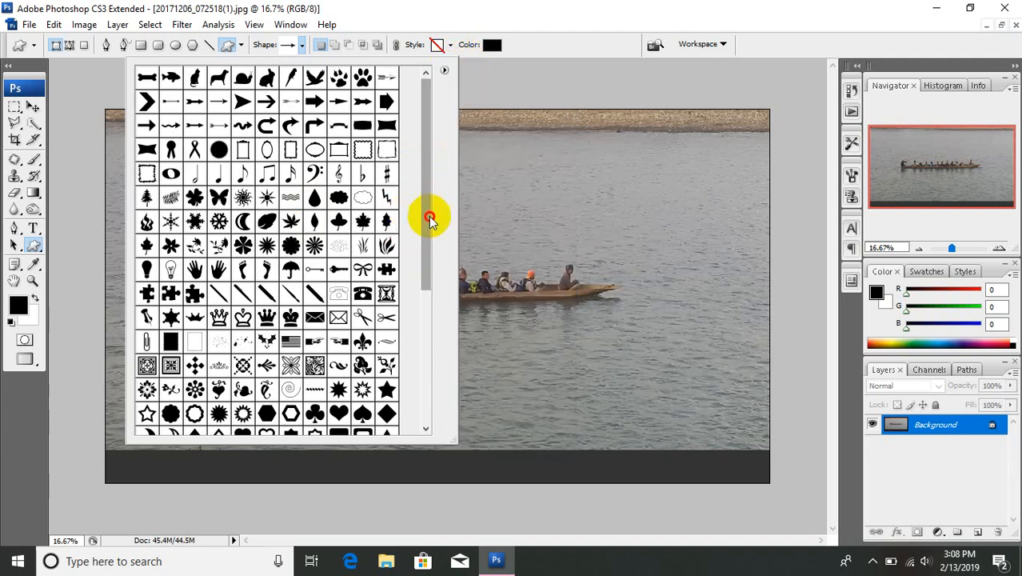
{"action": "left_click_drag", "start_coordinate": [430, 235], "coordinate": [409, 336]}
{"action": "double_click", "coordinate": [340, 346]}
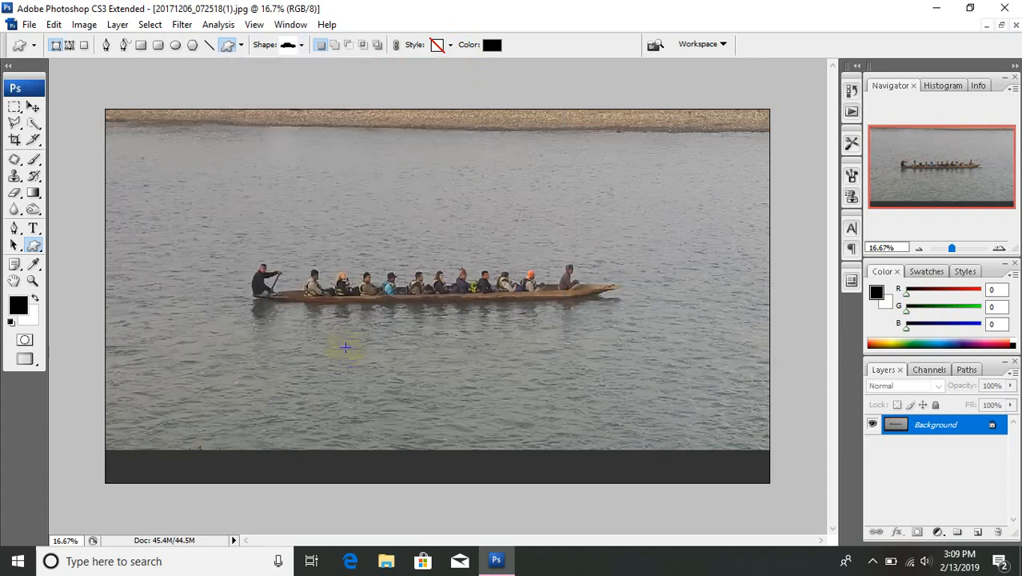
{"action": "left_click_drag", "start_coordinate": [85, 441], "coordinate": [115, 457]}
Step: Switch to the Move tool and display the frame animation timeline with the whole car in view at 12.5% zoom
{"action": "left_click", "coordinate": [33, 108]}
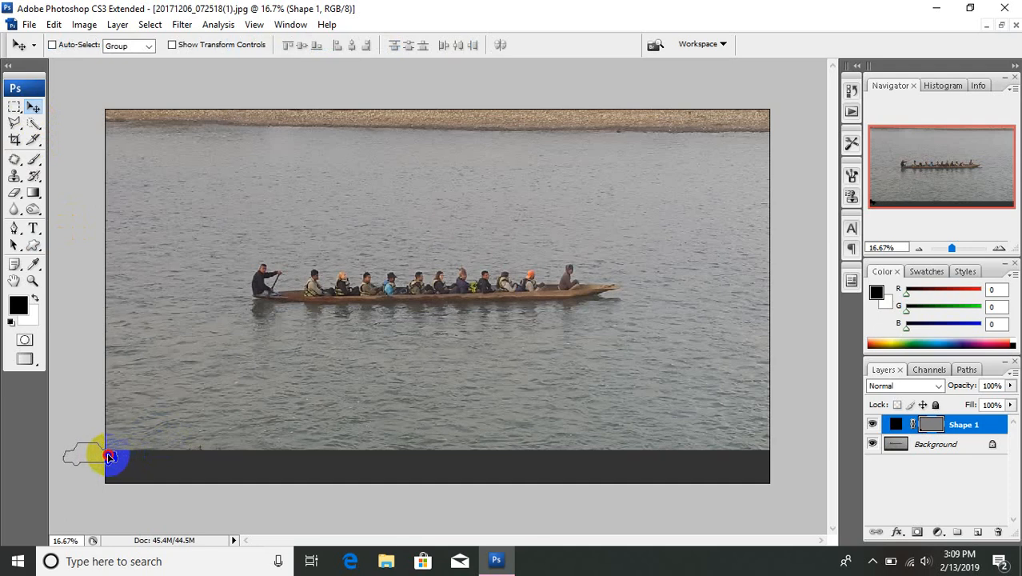
{"action": "left_click", "coordinate": [292, 25]}
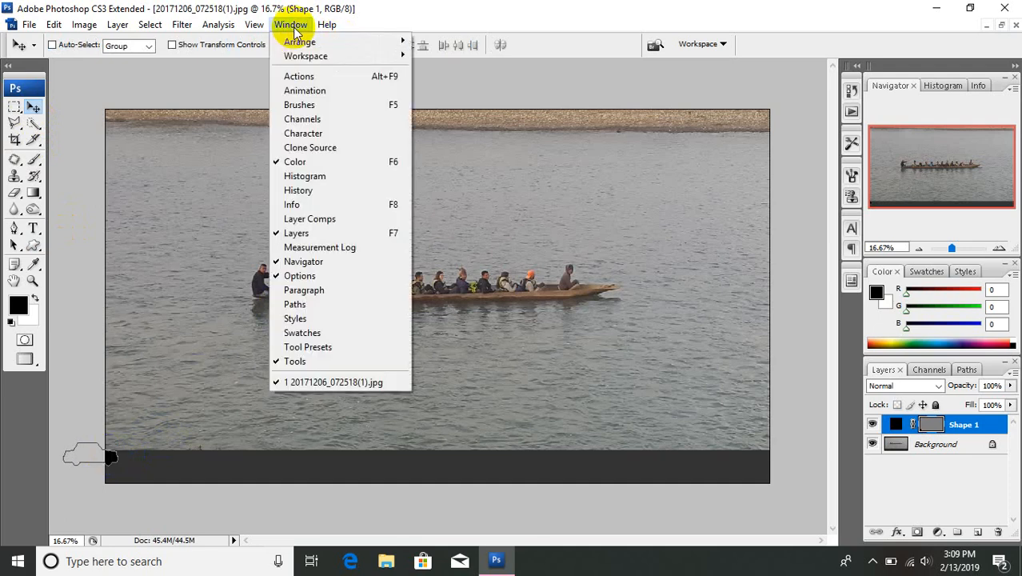
{"action": "left_click", "coordinate": [308, 91]}
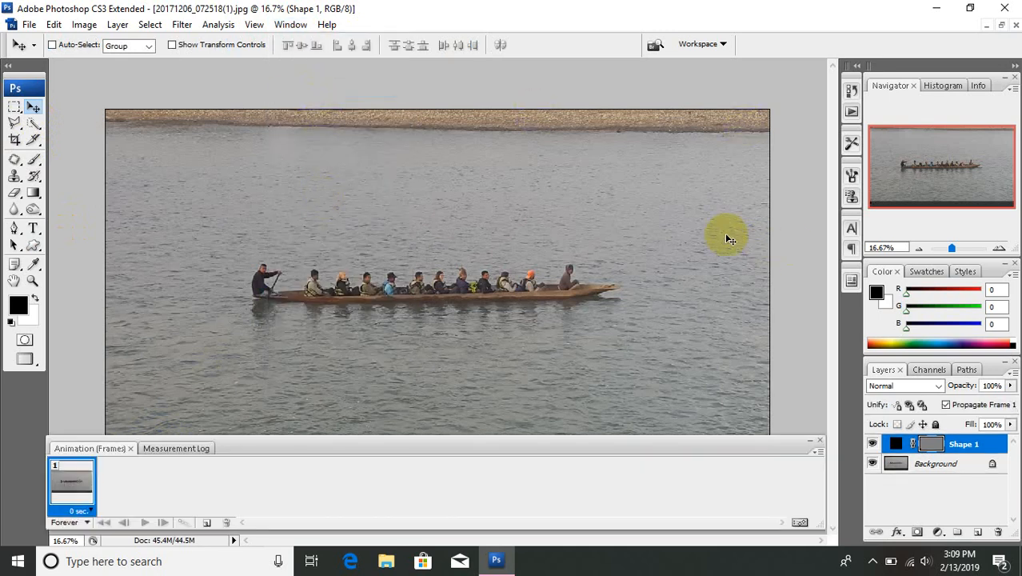
{"action": "key", "text": "ctrl+minus"}
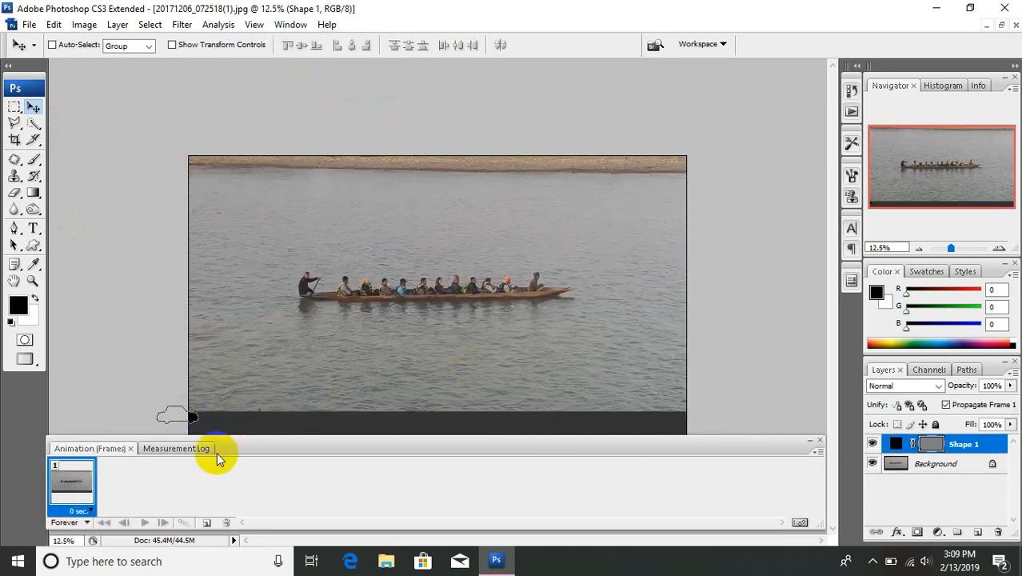
Step: Add a second animation frame with the car moved to the dark strip's right end, and reselect frame 1
{"action": "left_click", "coordinate": [207, 524]}
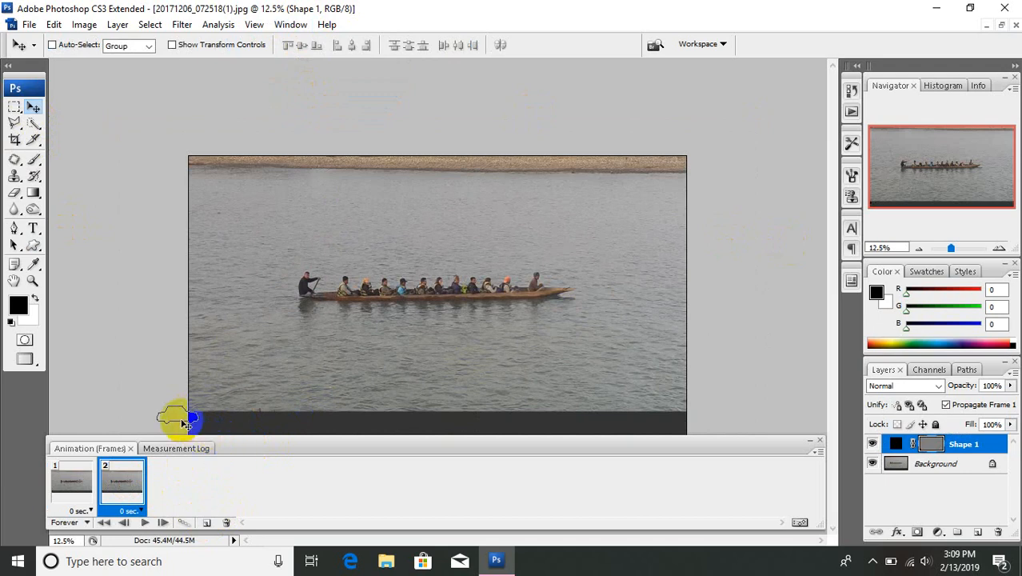
{"action": "left_click_drag", "start_coordinate": [182, 420], "coordinate": [701, 418]}
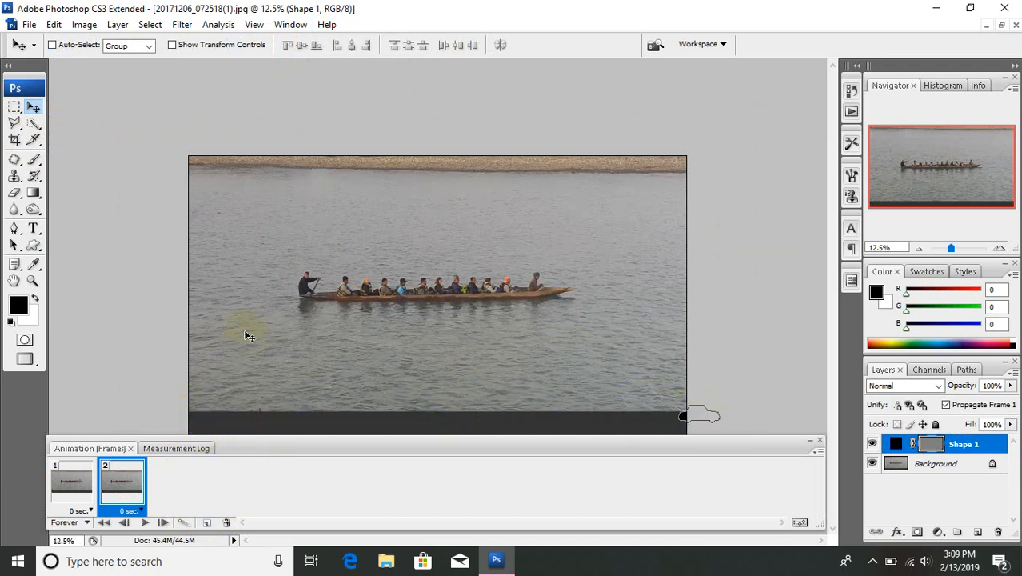
{"action": "left_click", "coordinate": [80, 485]}
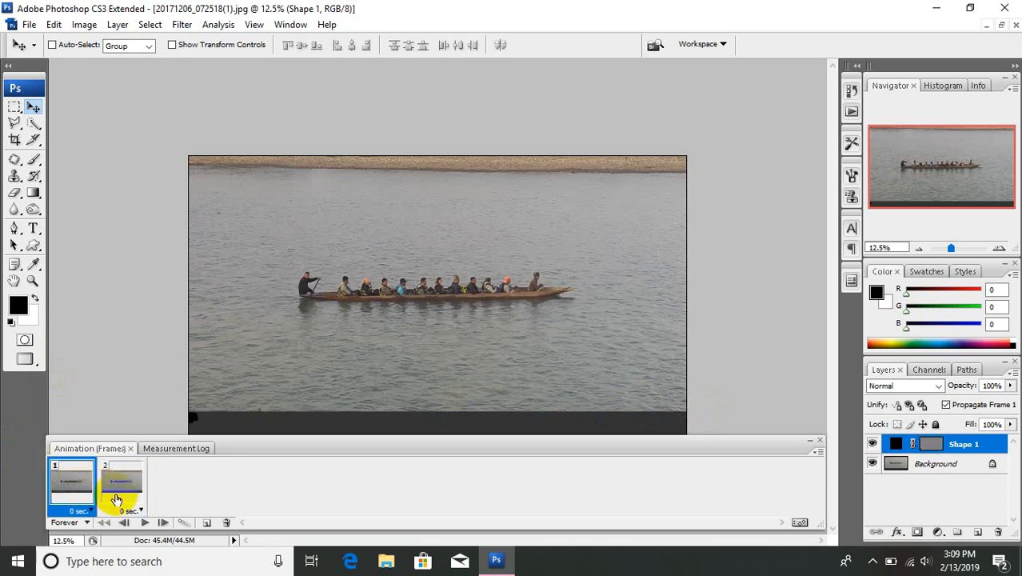
Step: Tween frame 1 with the next frame by adding 30 frames for all layers, and play the animation to preview the car's movement
{"action": "left_click", "coordinate": [183, 524]}
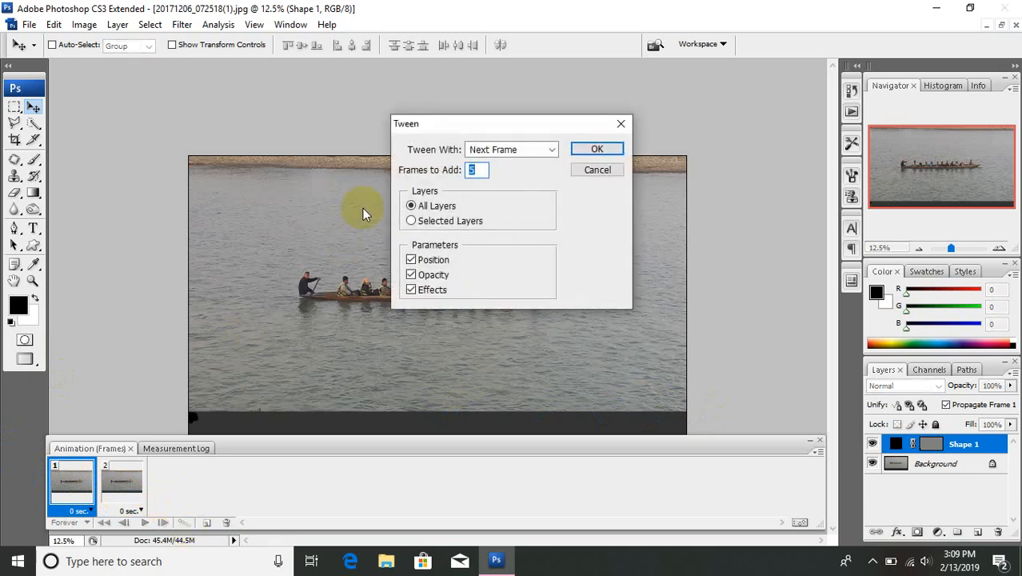
{"action": "type", "text": "30"}
{"action": "left_click", "coordinate": [598, 151]}
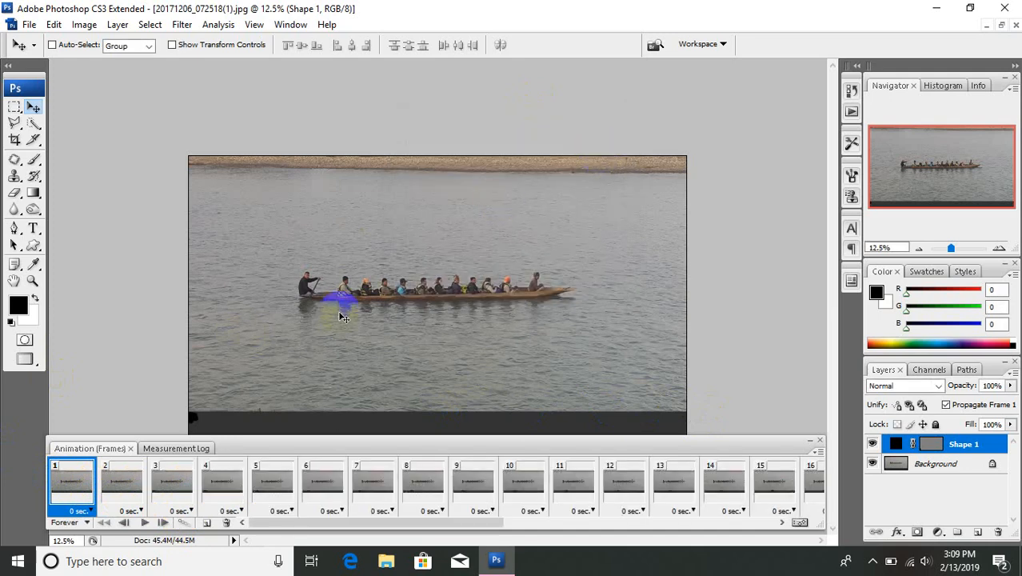
{"action": "left_click", "coordinate": [146, 524]}
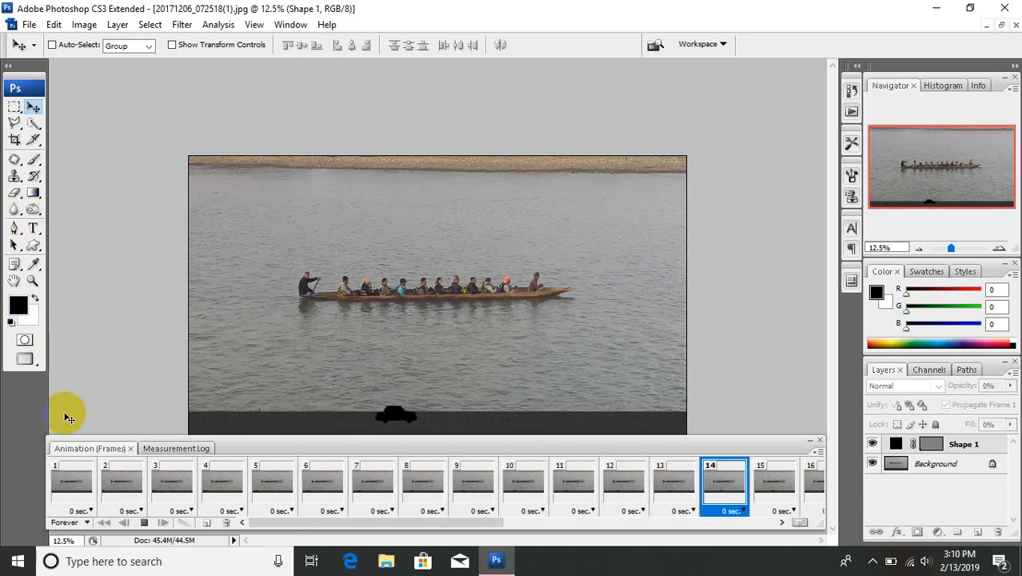
{"action": "left_click", "coordinate": [146, 523]}
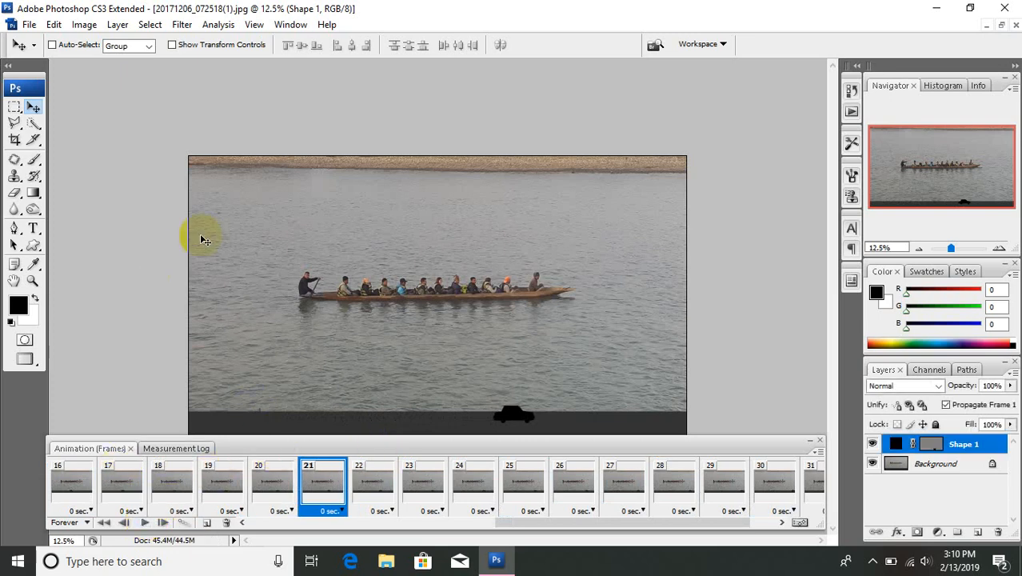
{"action": "left_click", "coordinate": [30, 24]}
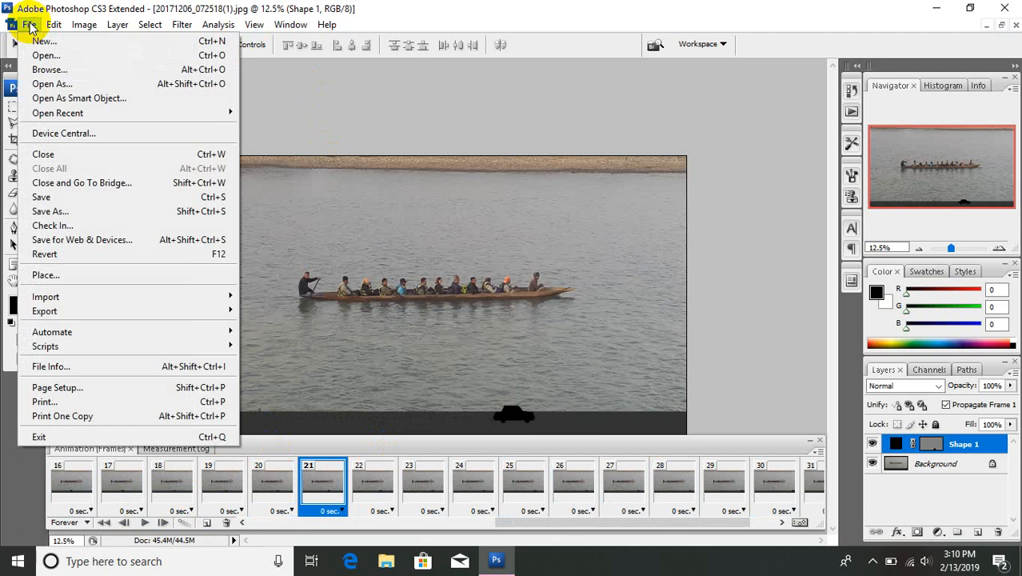
{"action": "left_click", "coordinate": [29, 25]}
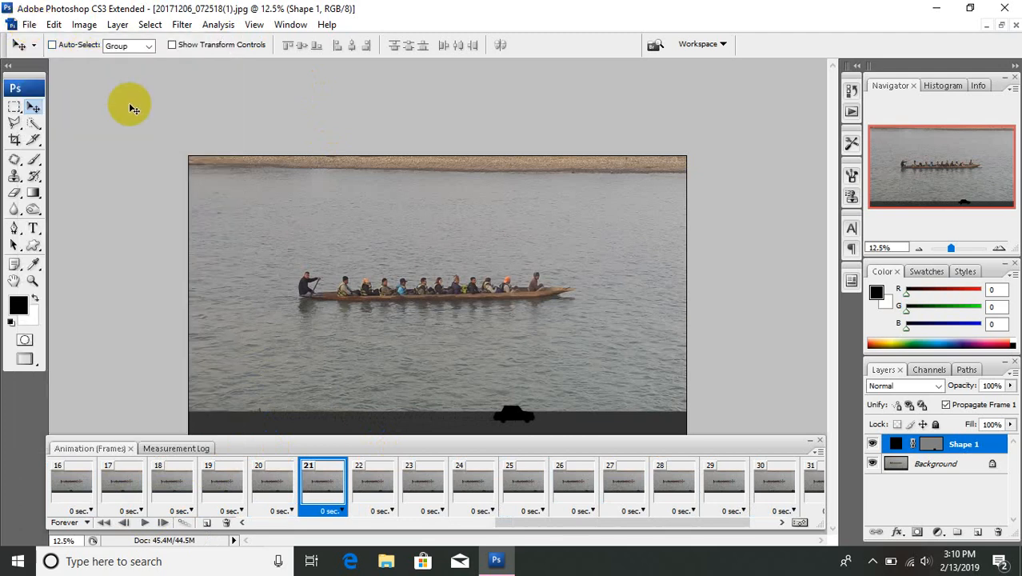
{"action": "left_click", "coordinate": [30, 25]}
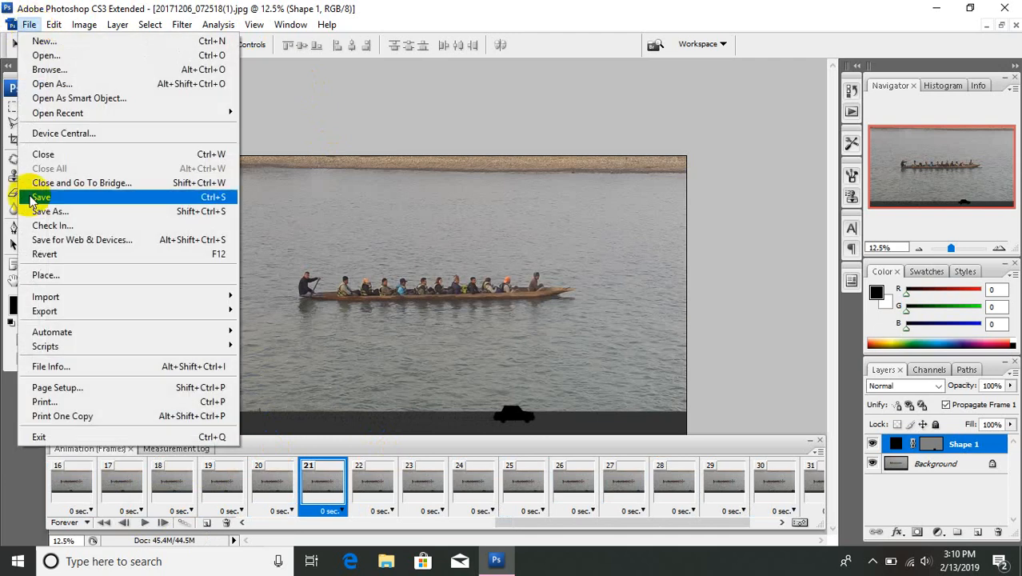
{"action": "left_click", "coordinate": [54, 240]}
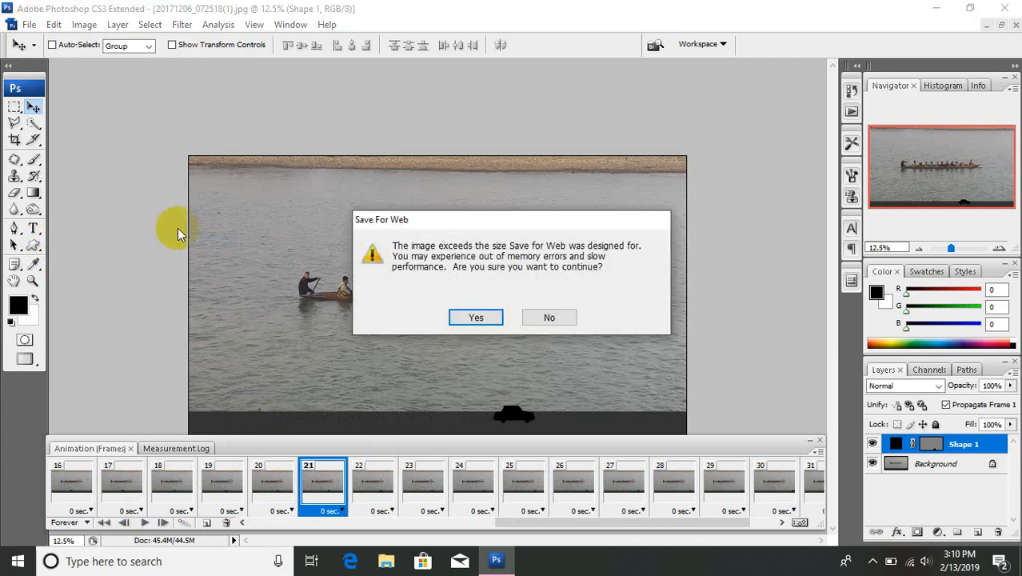
{"action": "left_click", "coordinate": [494, 318]}
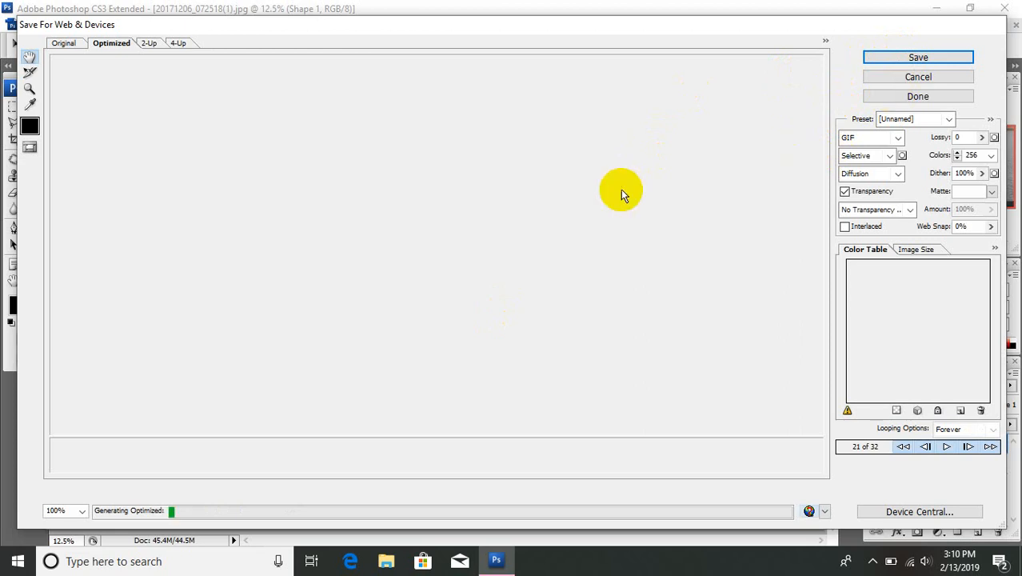
{"action": "left_click", "coordinate": [914, 79]}
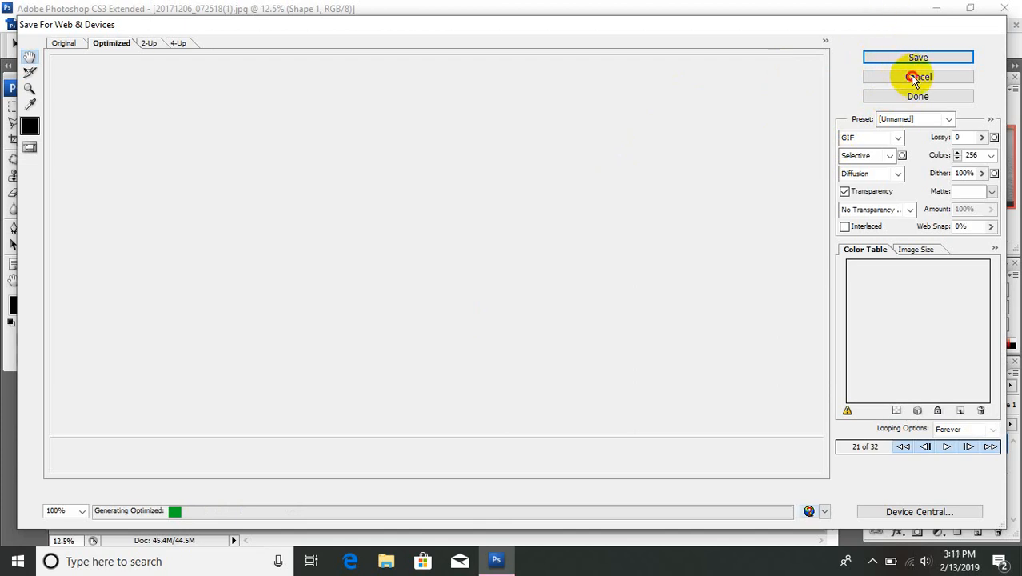